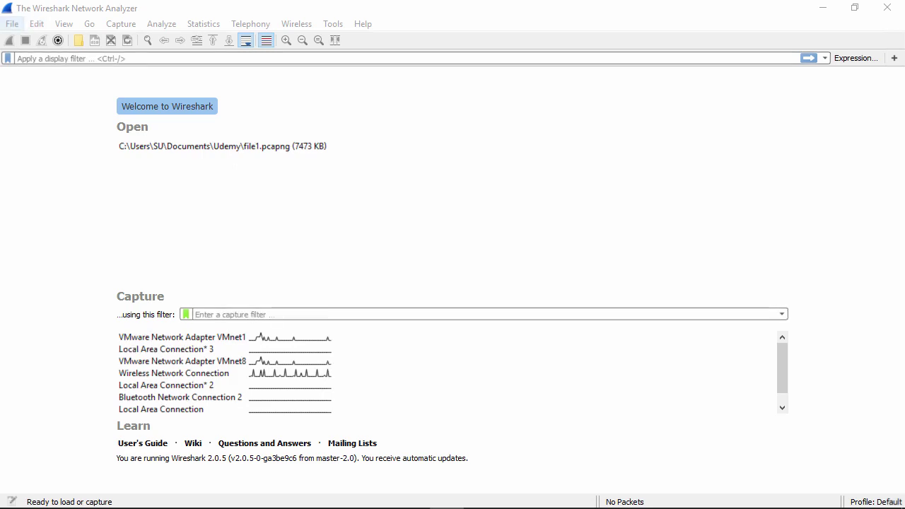
Open the capture file file1 from the Udemy folder
{"action": "left_click", "coordinate": [12, 23]}
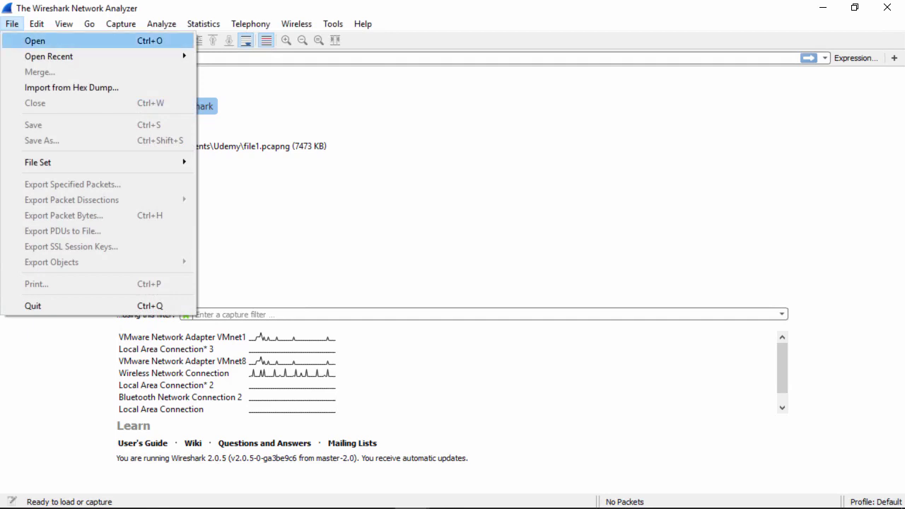
{"action": "left_click", "coordinate": [35, 40]}
{"action": "left_click", "coordinate": [114, 106]}
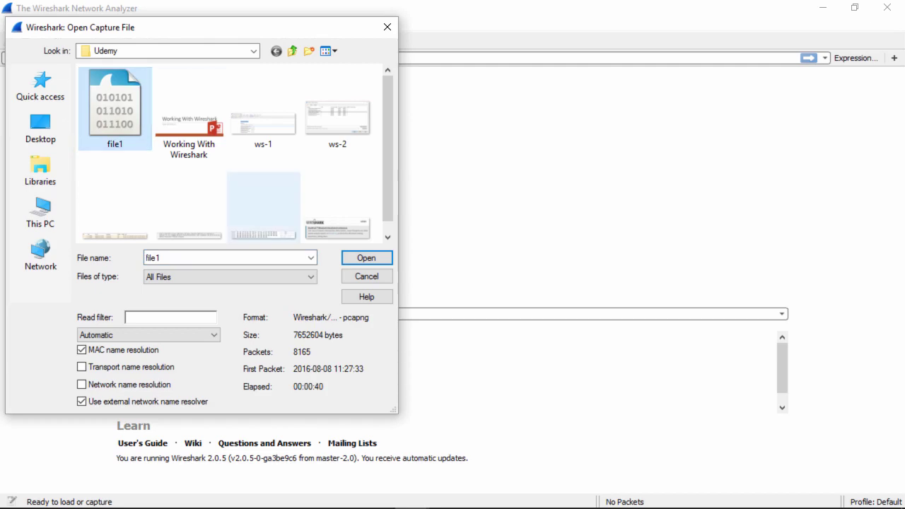
{"action": "left_click", "coordinate": [366, 258]}
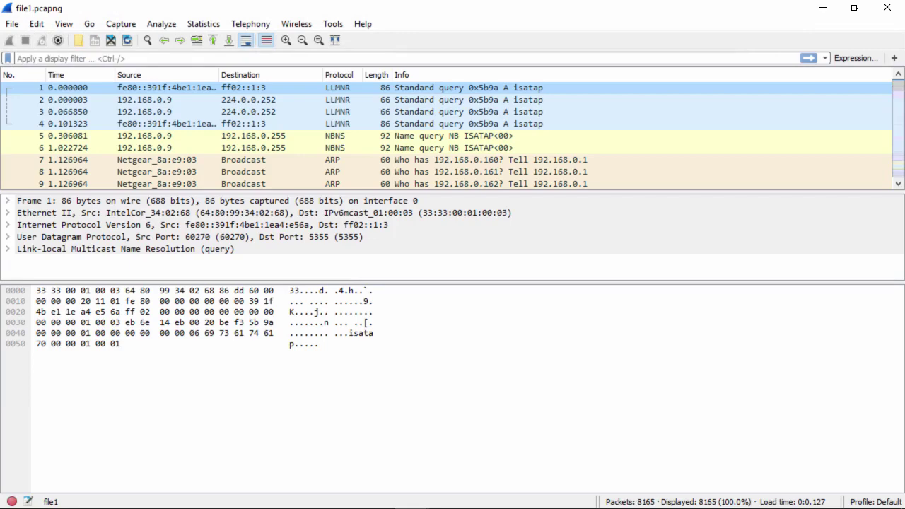
{"action": "mouse_move", "coordinate": [343, 506]}
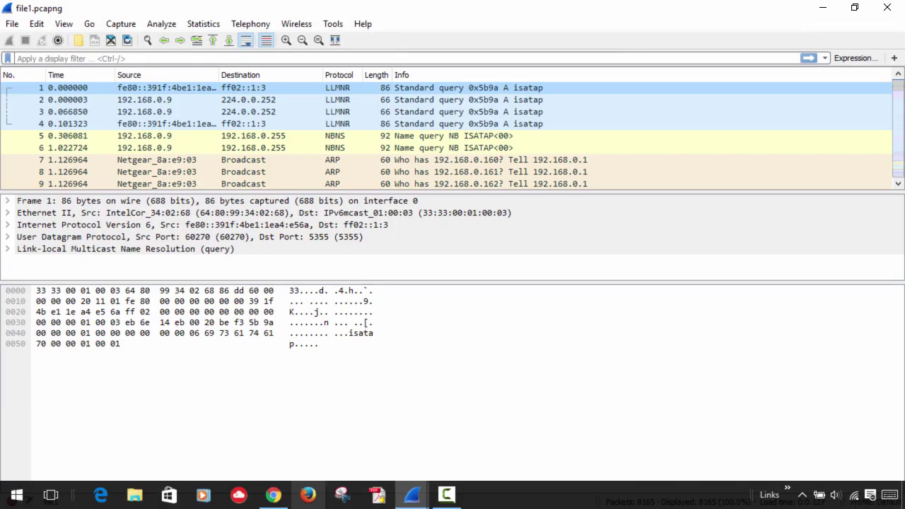
{"action": "mouse_move", "coordinate": [272, 496]}
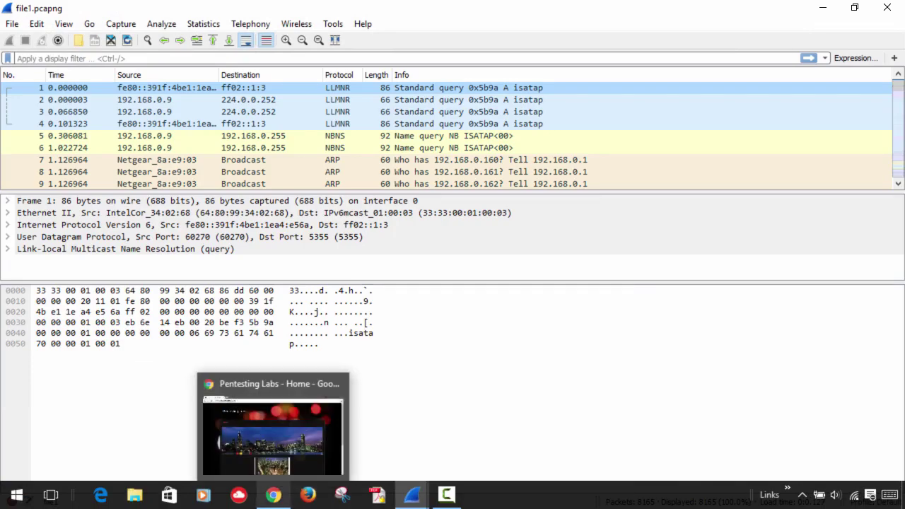
{"action": "left_click", "coordinate": [272, 432]}
{"action": "key", "text": "ctrl+l"}
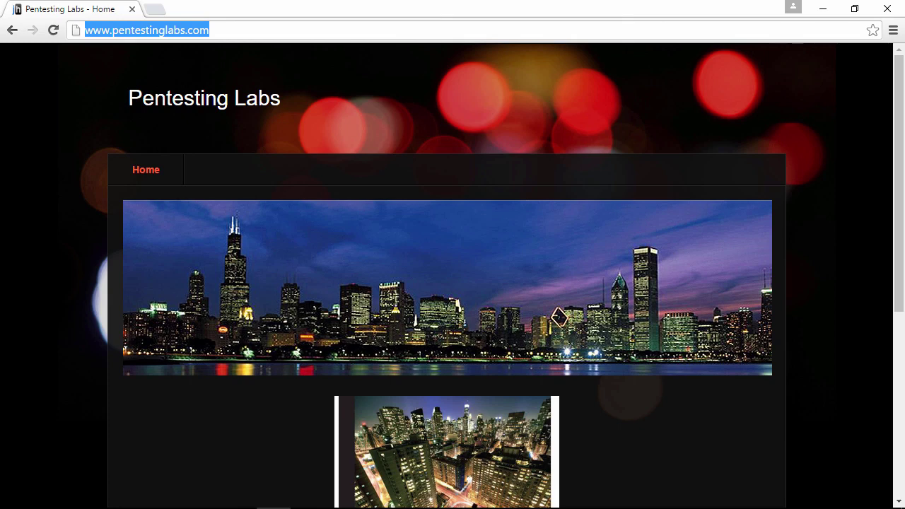
{"action": "type", "text": "www.udemy.com"}
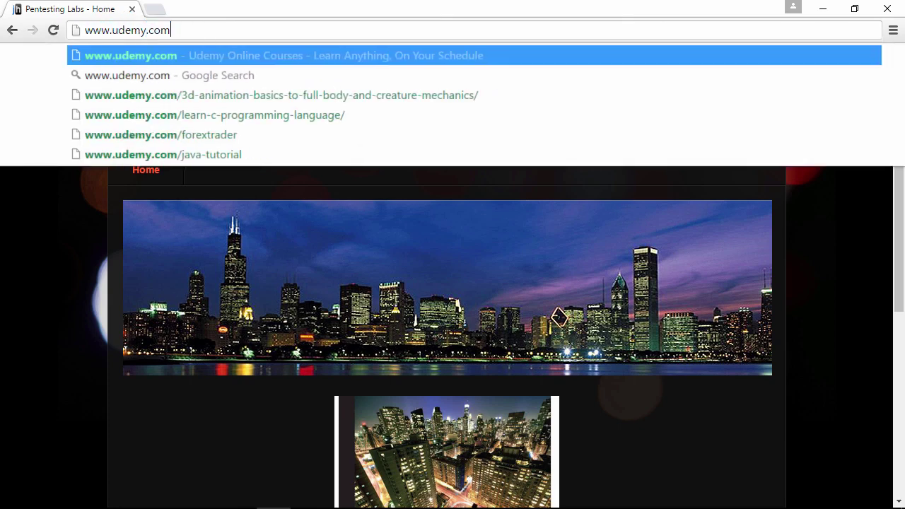
{"action": "key", "text": "Return"}
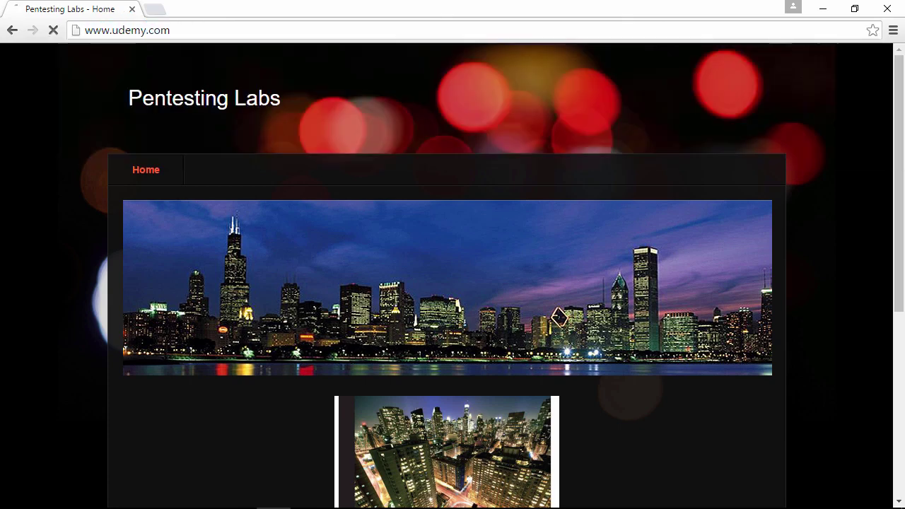
{"action": "key", "text": "ctrl+l"}
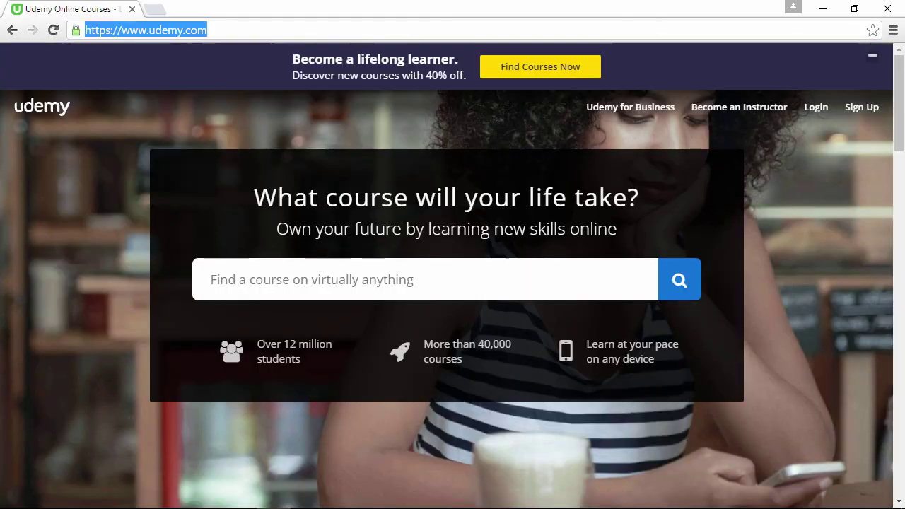
{"action": "type", "text": "www."}
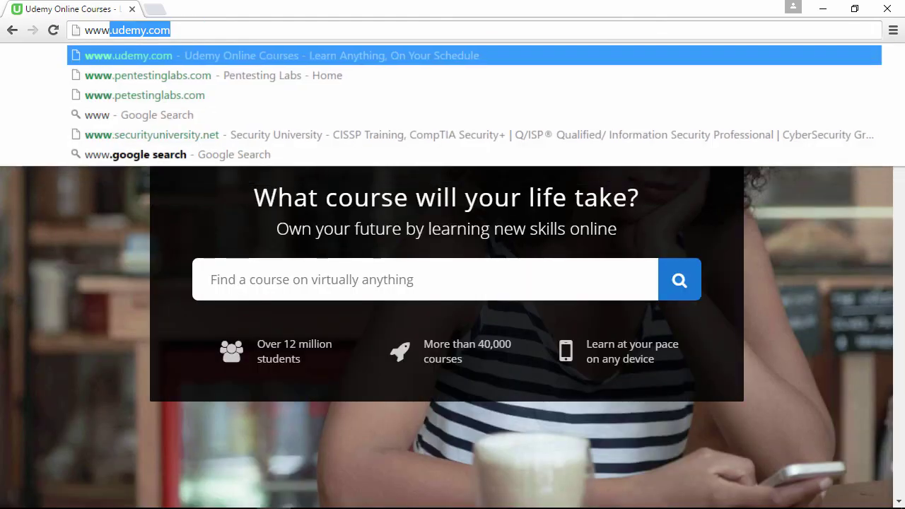
{"action": "type", "text": "ford.co"}
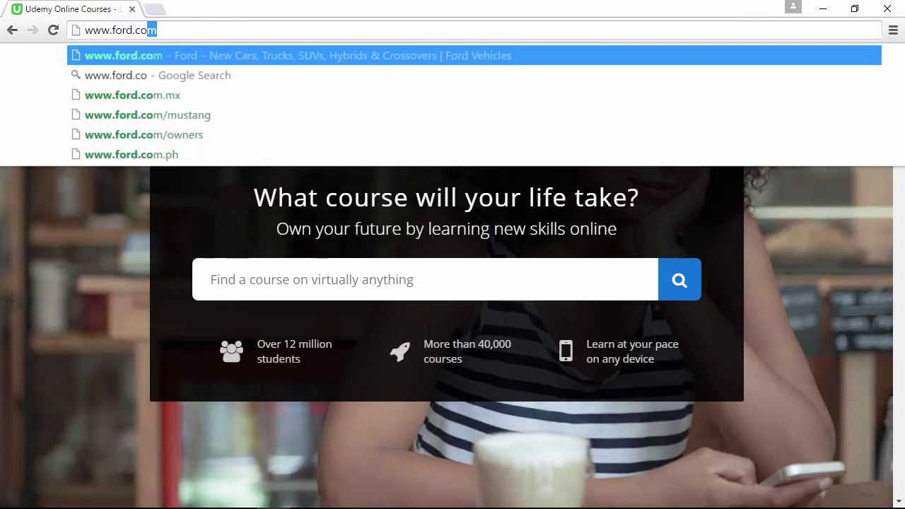
{"action": "key", "text": "Return"}
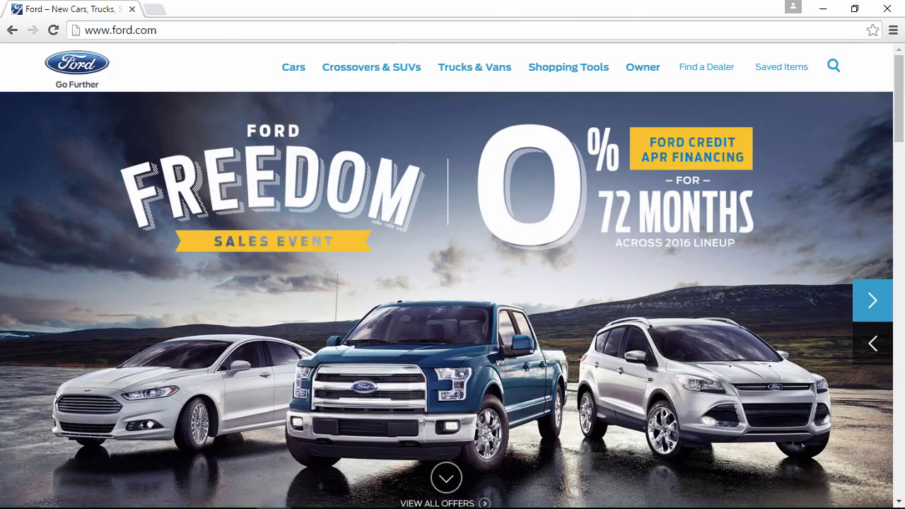
{"action": "key", "text": "ctrl+l"}
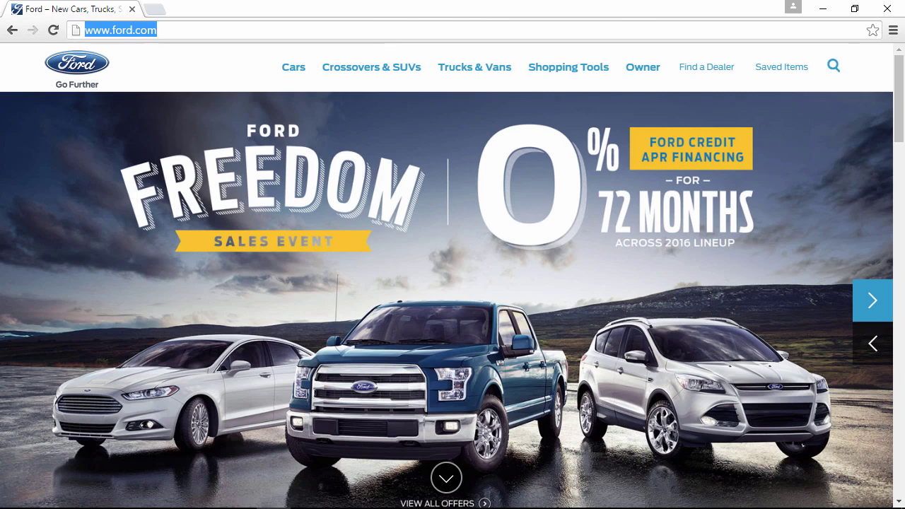
{"action": "type", "text": "www."}
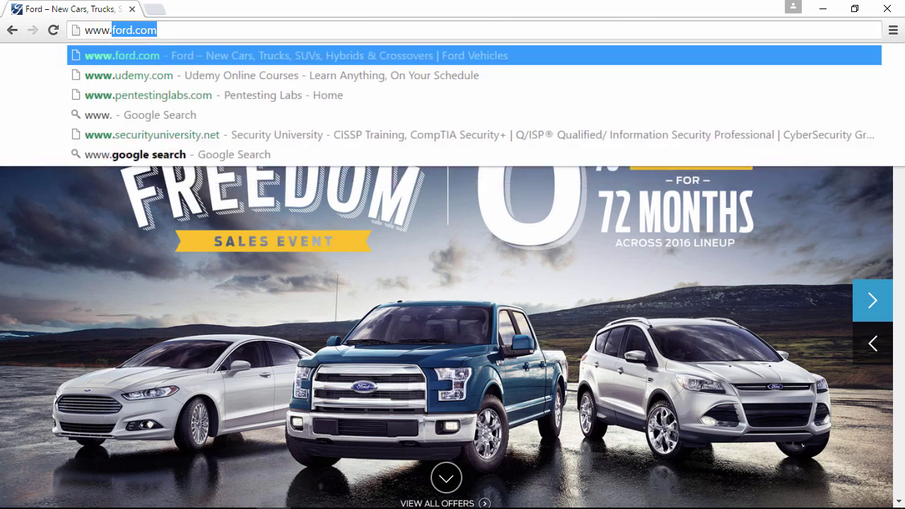
{"action": "type", "text": "udemy.com"}
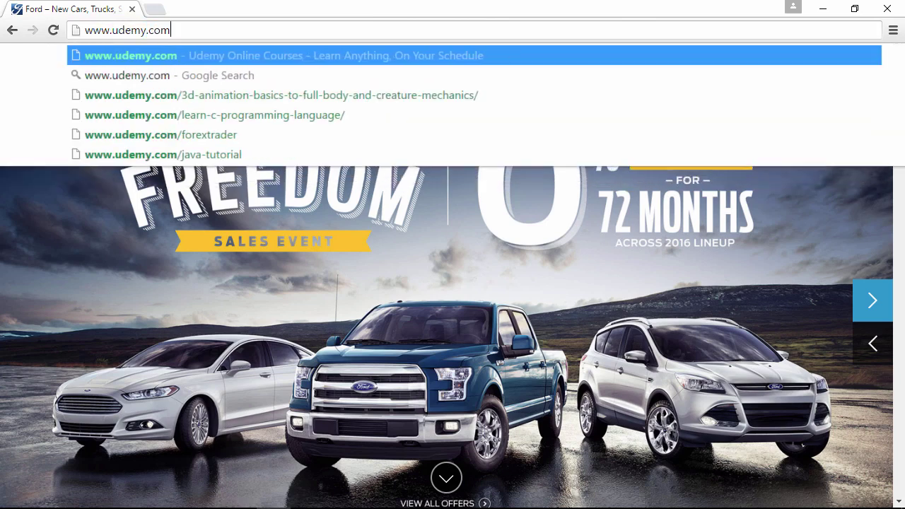
{"action": "key", "text": "Return"}
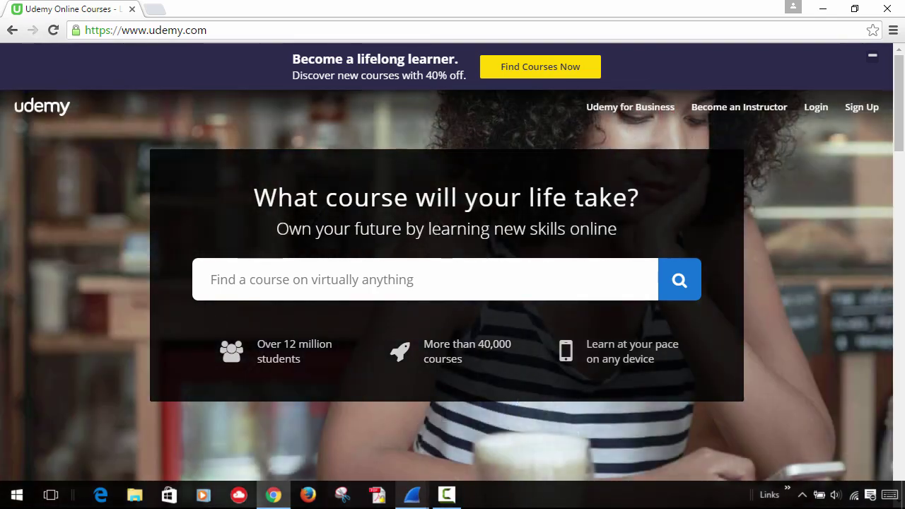
Switch to the file1.pcapng capture in Wireshark and select packet 7, the first ARP broadcast
{"action": "mouse_move", "coordinate": [412, 495]}
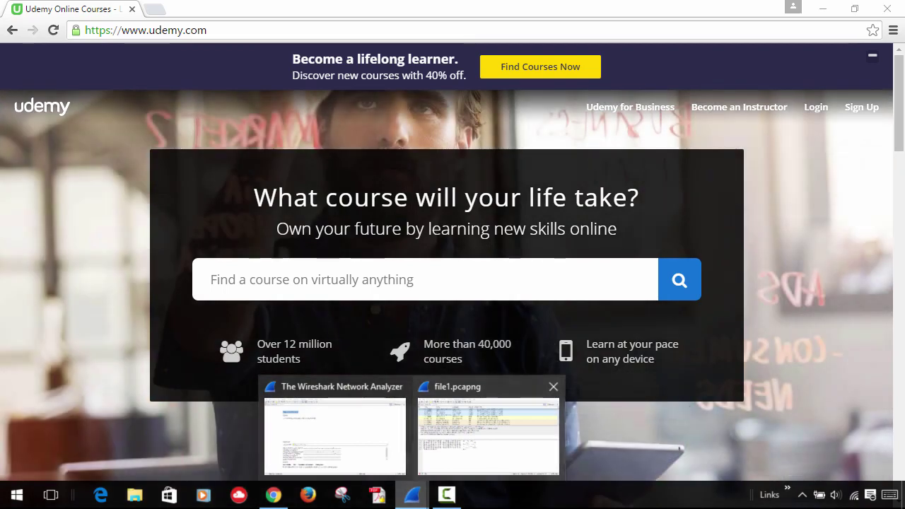
{"action": "left_click", "coordinate": [488, 431]}
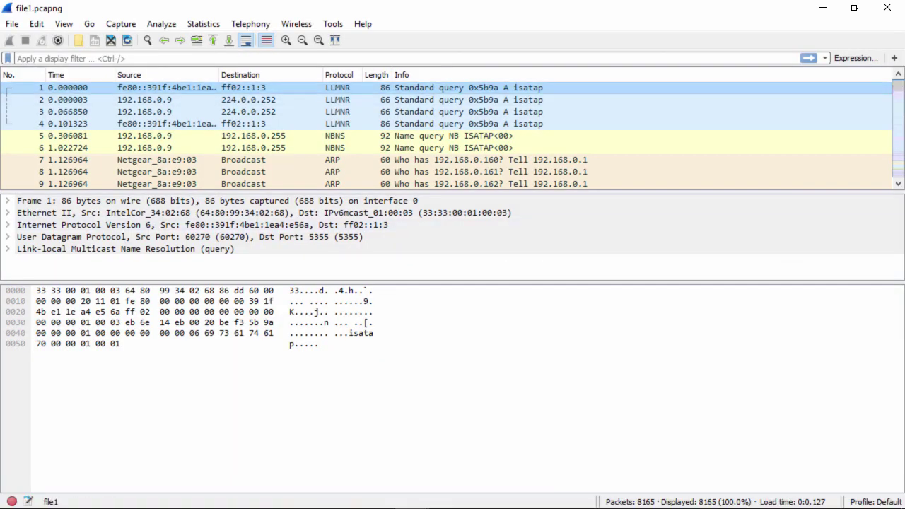
{"action": "mouse_move", "coordinate": [134, 506]}
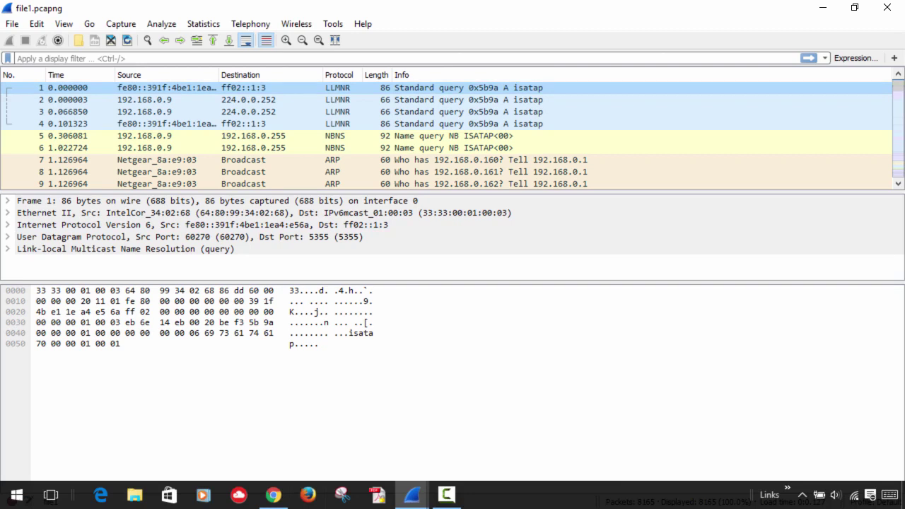
{"action": "left_click", "coordinate": [446, 159]}
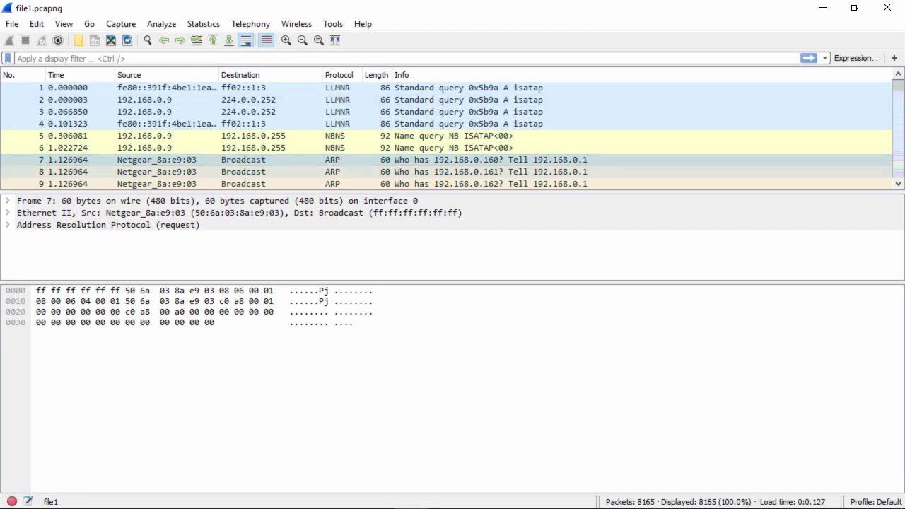
Look through the ARP broadcast requests after packet 7 and select packet 10 to view its details
{"action": "left_click", "coordinate": [897, 183]}
{"action": "left_click", "coordinate": [897, 183]}
{"action": "left_click", "coordinate": [898, 183]}
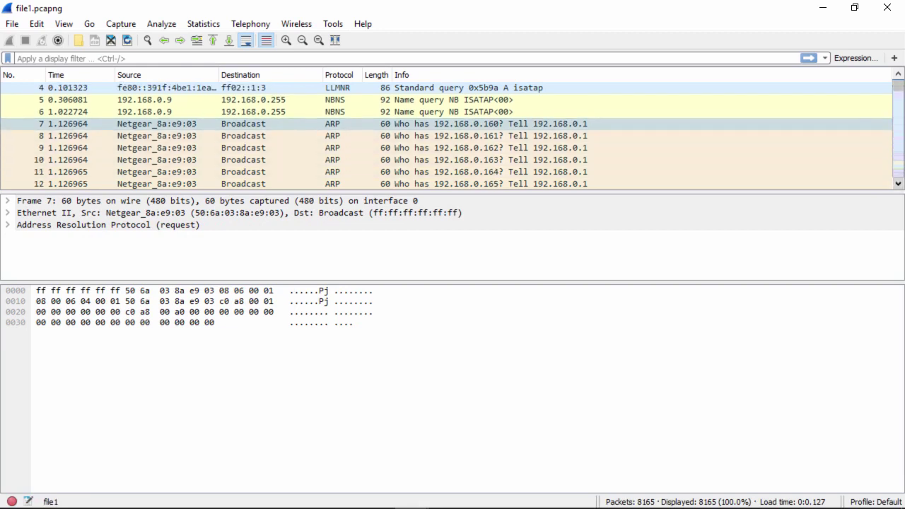
{"action": "left_click", "coordinate": [898, 183]}
{"action": "left_click", "coordinate": [897, 183]}
{"action": "left_click", "coordinate": [898, 183]}
{"action": "left_click", "coordinate": [897, 183]}
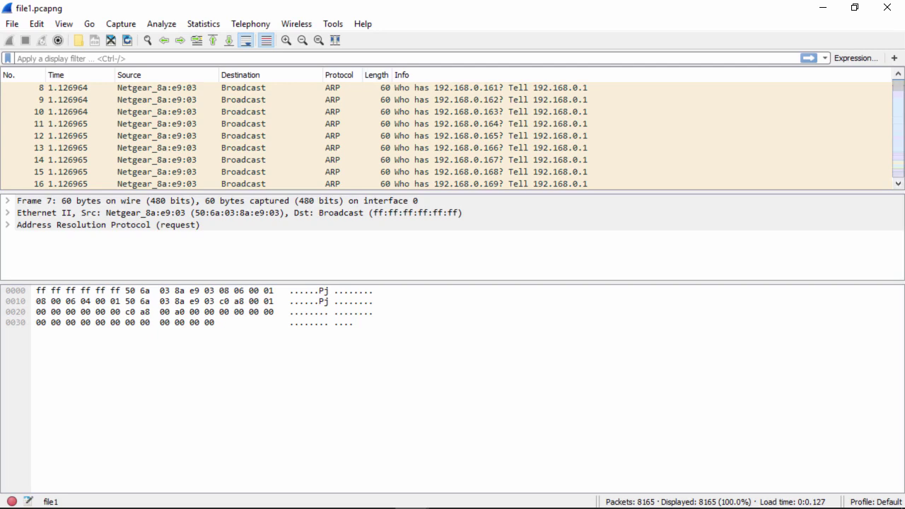
{"action": "left_click", "coordinate": [282, 112]}
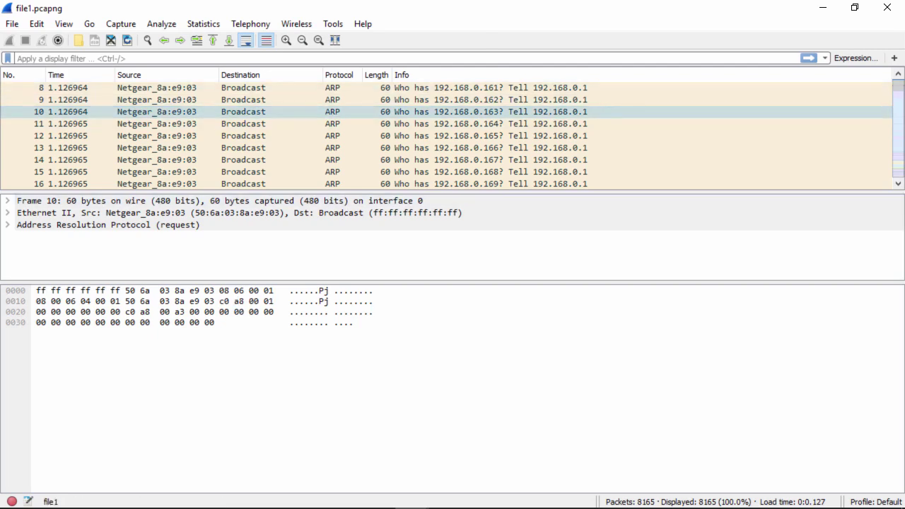
Examine the protocols and info of the captured packets from the ARP requests down to the TLSv1.2 handshake around packet 92
{"action": "mouse_move", "coordinate": [452, 508]}
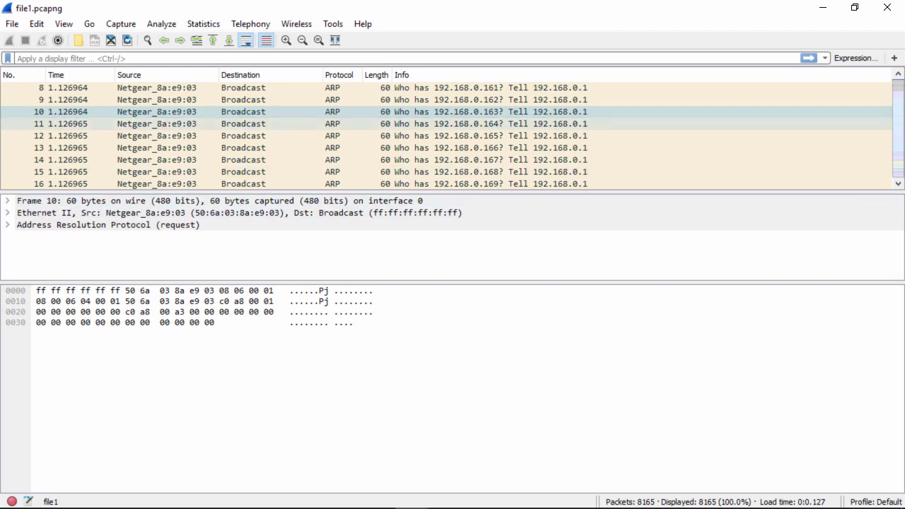
{"action": "left_click", "coordinate": [898, 183]}
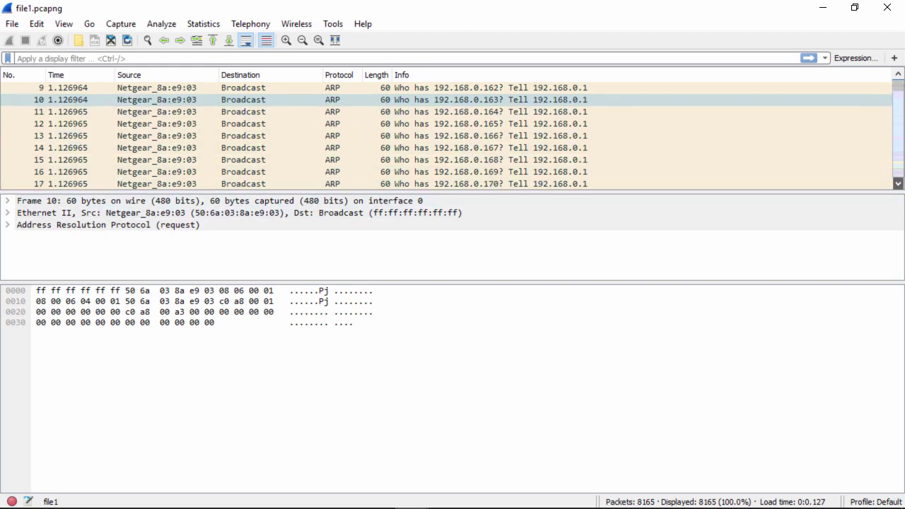
{"action": "left_click_drag", "start_coordinate": [897, 183], "coordinate": [897, 183]}
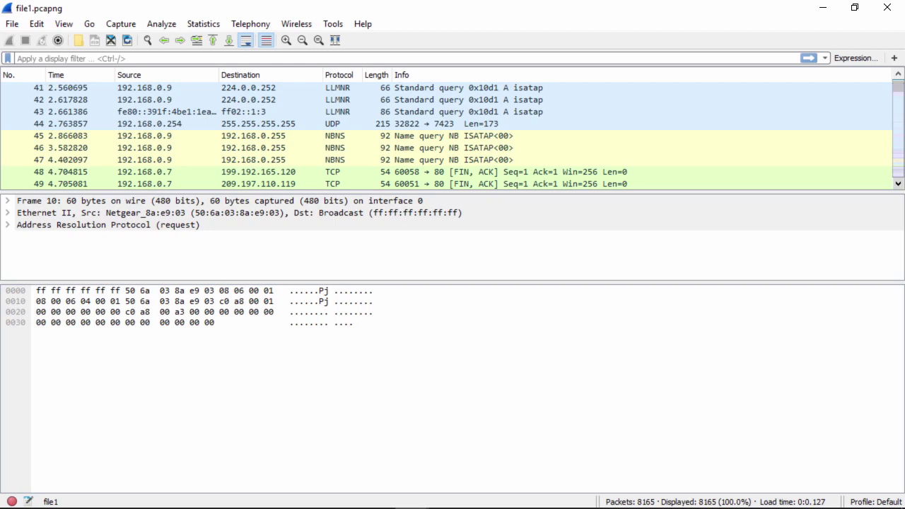
{"action": "scroll", "coordinate": [447, 134], "scroll_direction": "down", "scroll_amount": 5}
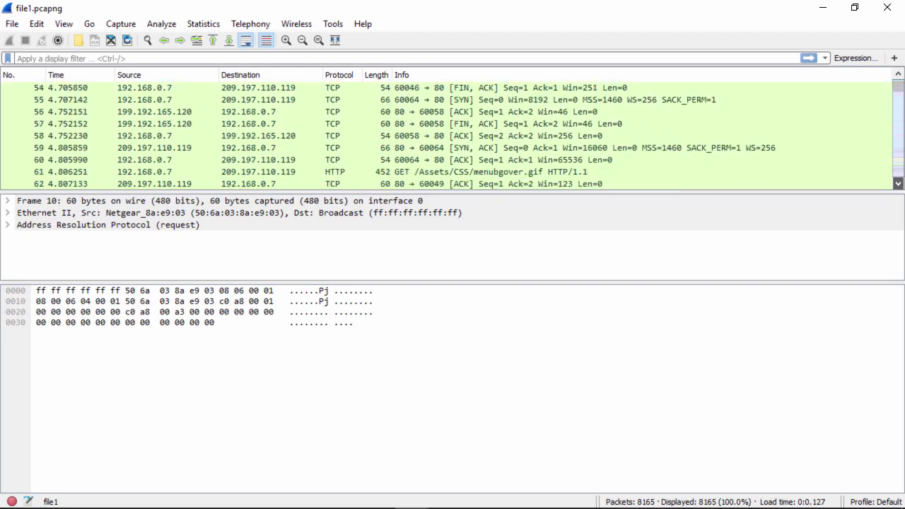
{"action": "scroll", "coordinate": [453, 134], "scroll_direction": "down", "scroll_amount": 3}
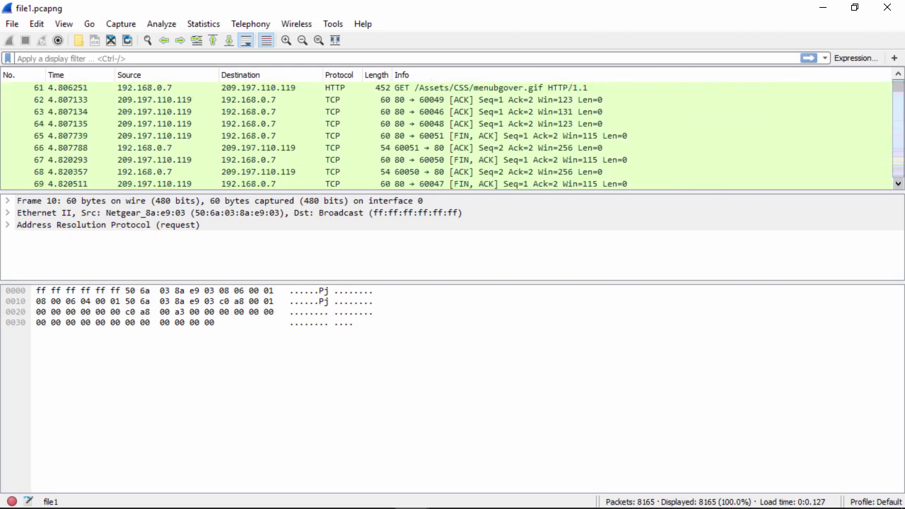
{"action": "scroll", "coordinate": [452, 134], "scroll_direction": "down", "scroll_amount": 2}
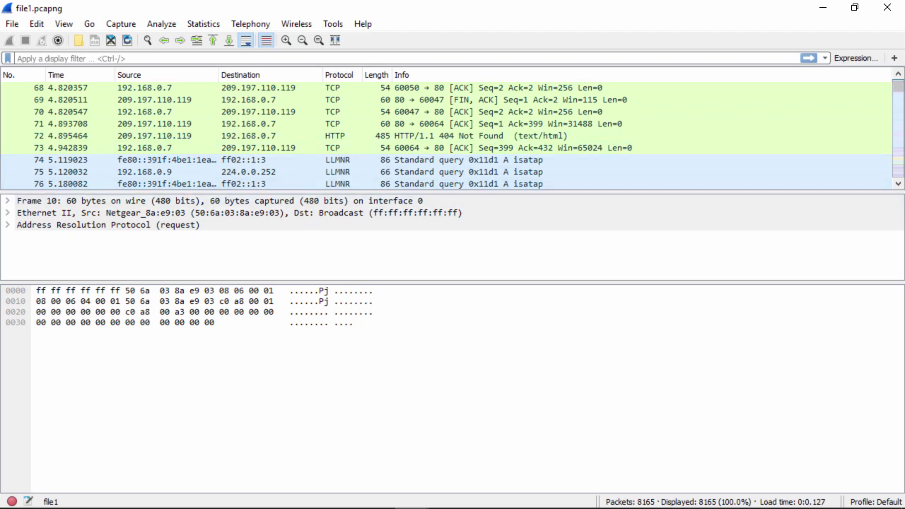
{"action": "scroll", "coordinate": [452, 134], "scroll_direction": "down", "scroll_amount": 4}
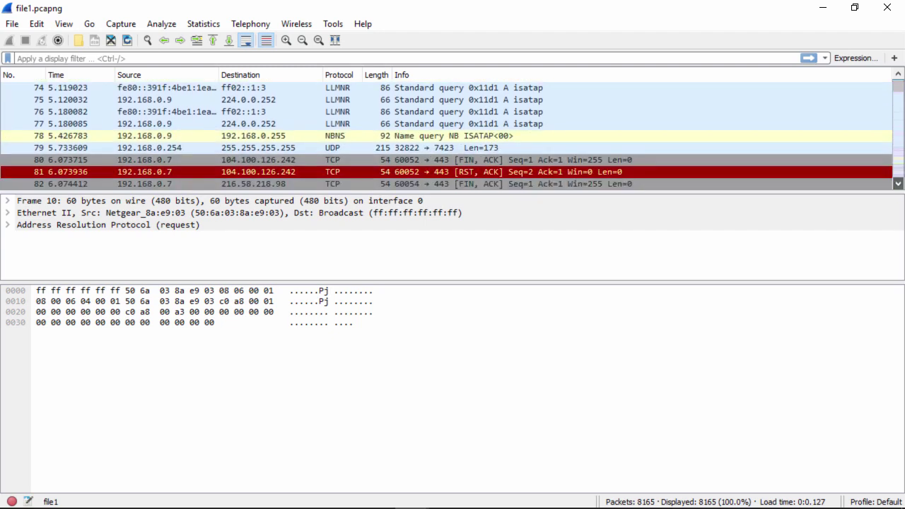
{"action": "scroll", "coordinate": [452, 134], "scroll_direction": "down", "scroll_amount": 2}
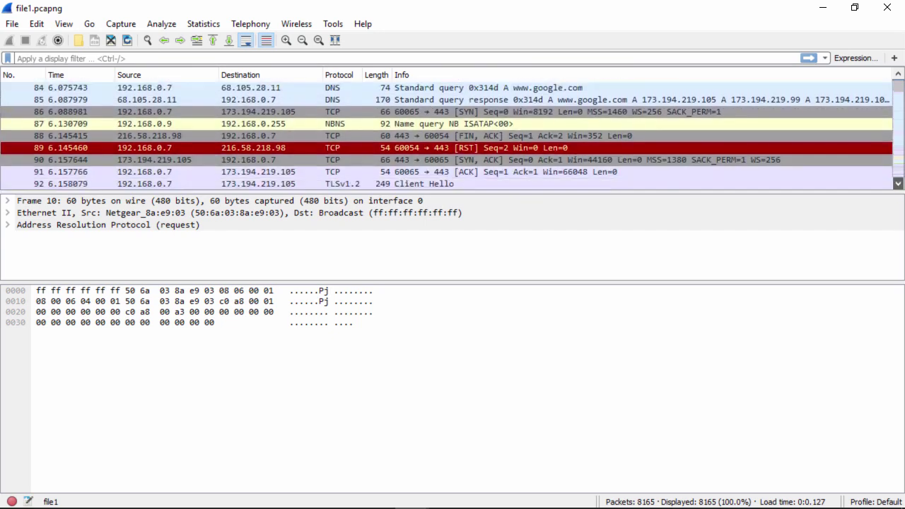
{"action": "scroll", "coordinate": [452, 135], "scroll_direction": "down", "scroll_amount": 2}
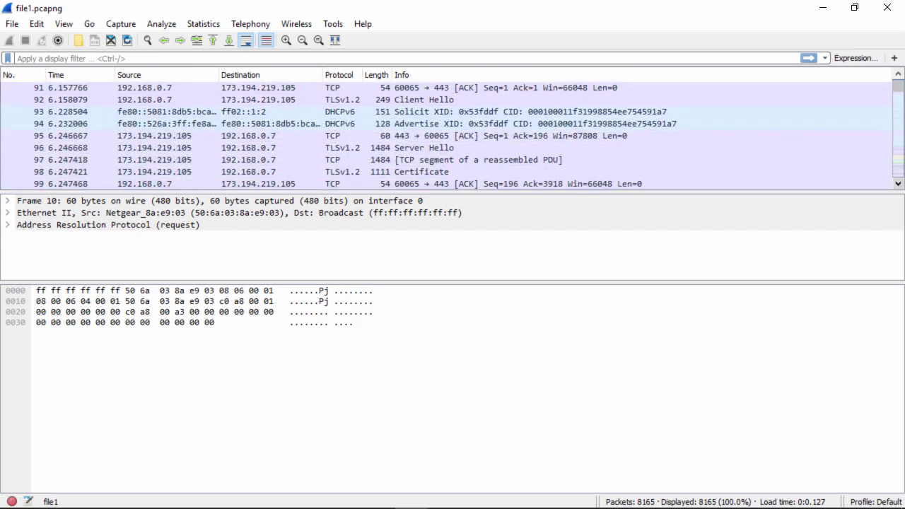
Step through the packets from the Client Hello in packet 92 to QUIC packet 196, examining their details and bytes
{"action": "left_click", "coordinate": [283, 100]}
{"action": "key", "text": "Down"}
{"action": "key", "text": "Down"}
{"action": "key", "text": "Down"}
{"action": "key", "text": "Down"}
{"action": "key", "text": "Down"}
{"action": "key", "text": "Down"}
{"action": "key", "text": "Down"}
{"action": "key", "text": "Down"}
{"action": "key", "text": "Down"}
{"action": "key", "text": "Down"}
{"action": "key", "text": "Down"}
{"action": "key", "text": "Down"}
{"action": "key", "text": "Down"}
{"action": "key", "text": "Down"}
{"action": "key", "text": "Down"}
{"action": "key", "text": "Down"}
{"action": "key", "text": "Down"}
{"action": "key", "text": "Down"}
{"action": "key", "text": "Down"}
{"action": "key", "text": "Down"}
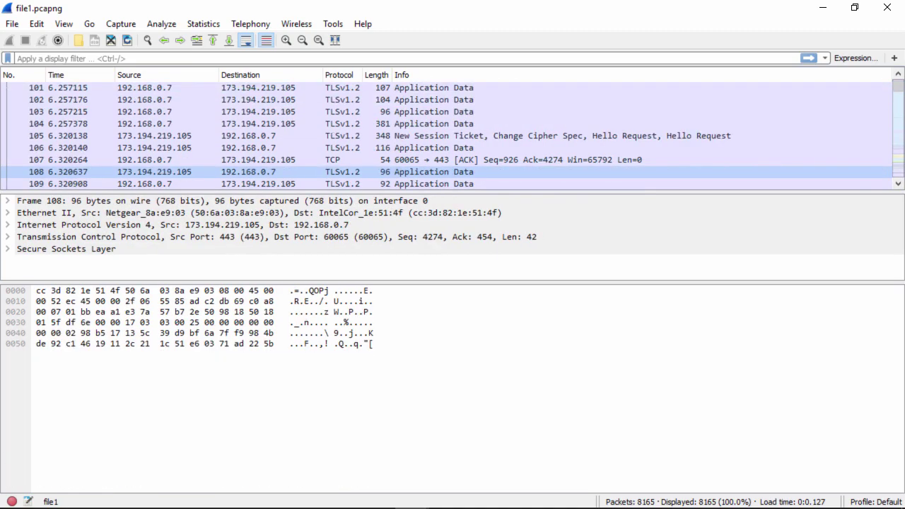
{"action": "key", "text": "Down"}
{"action": "key", "text": "Down"}
{"action": "key", "text": "Down"}
{"action": "key", "text": "Down"}
{"action": "key", "text": "Down"}
{"action": "key", "text": "Down"}
{"action": "key", "text": "Down"}
{"action": "key", "text": "Down"}
{"action": "key", "text": "Down"}
{"action": "key", "text": "Down"}
{"action": "key", "text": "Down"}
{"action": "key", "text": "Down"}
{"action": "key", "text": "Down"}
{"action": "key", "text": "Down"}
{"action": "key", "text": "Down"}
{"action": "key", "text": "Down"}
{"action": "key", "text": "Down"}
{"action": "key", "text": "Down"}
{"action": "key", "text": "Down"}
{"action": "key", "text": "Down"}
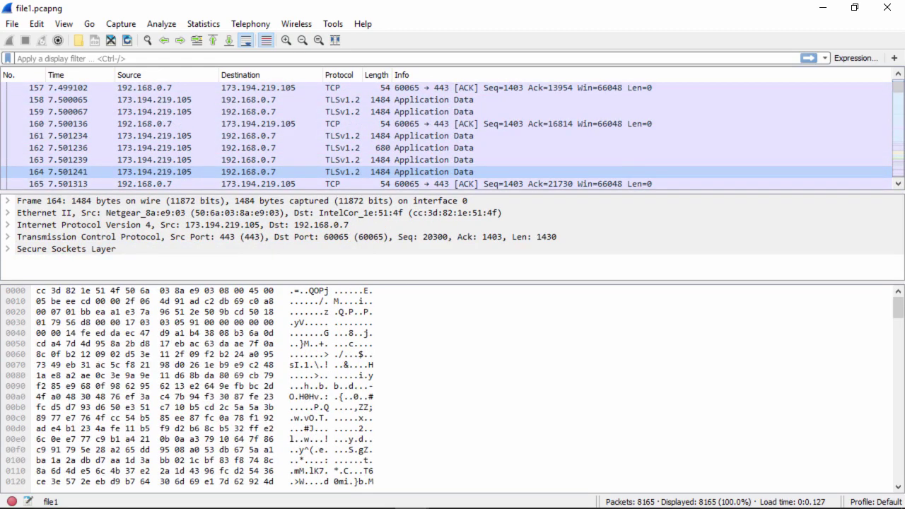
{"action": "key", "text": "Down"}
{"action": "key", "text": "Down"}
{"action": "key", "text": "Down"}
{"action": "key", "text": "Down"}
{"action": "key", "text": "Down"}
{"action": "key", "text": "Down"}
{"action": "key", "text": "Down"}
{"action": "key", "text": "Down"}
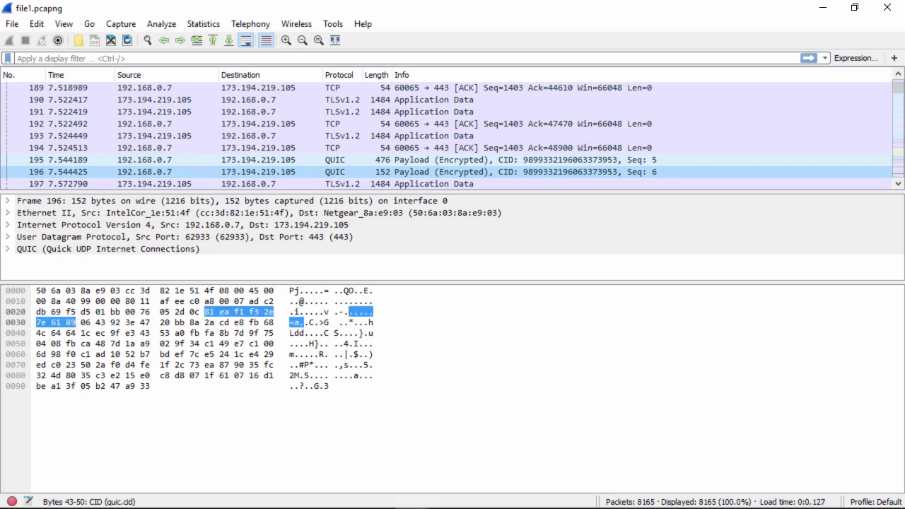
Enlarge the packet details area and select TCP packet 194 in the capture
{"action": "left_click_drag", "start_coordinate": [318, 283], "coordinate": [318, 337]}
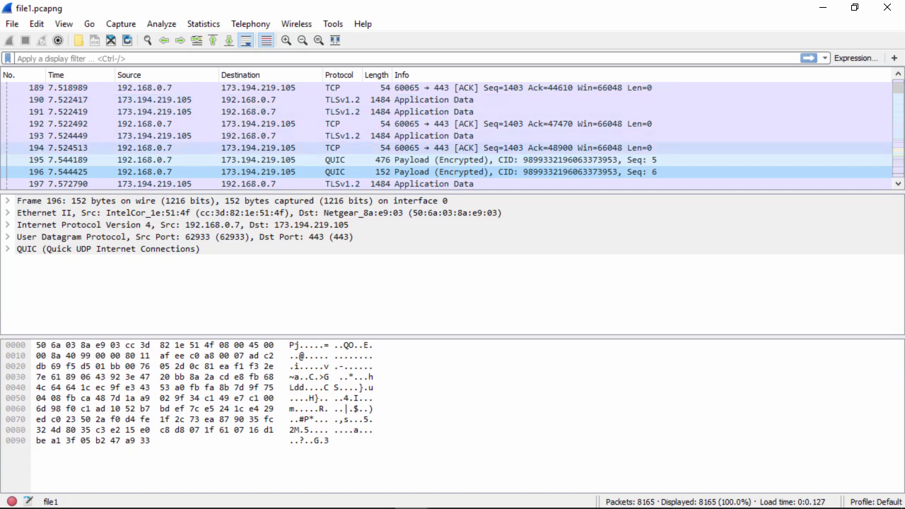
{"action": "left_click", "coordinate": [141, 148]}
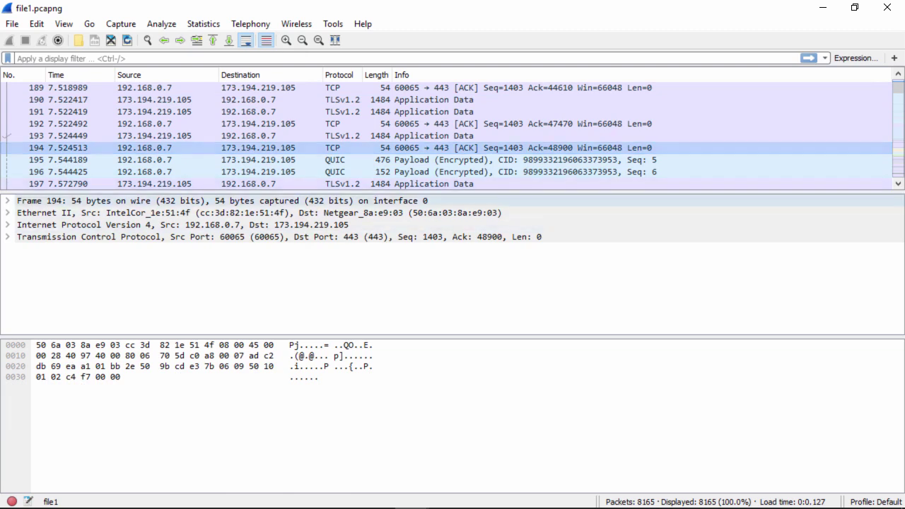
{"action": "mouse_move", "coordinate": [452, 508]}
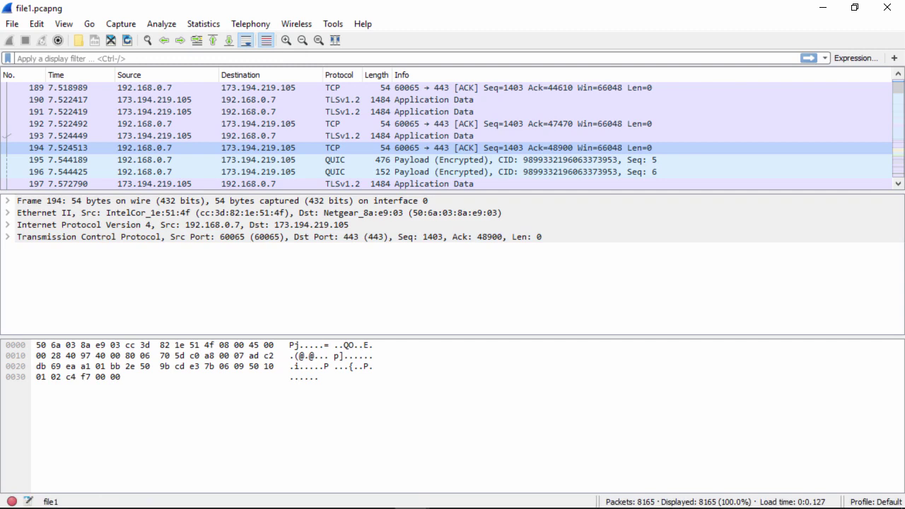
Expand the Internet Protocol Version 4 header of packet 194 and examine its fields down to the source and destination addresses
{"action": "left_click", "coordinate": [7, 224]}
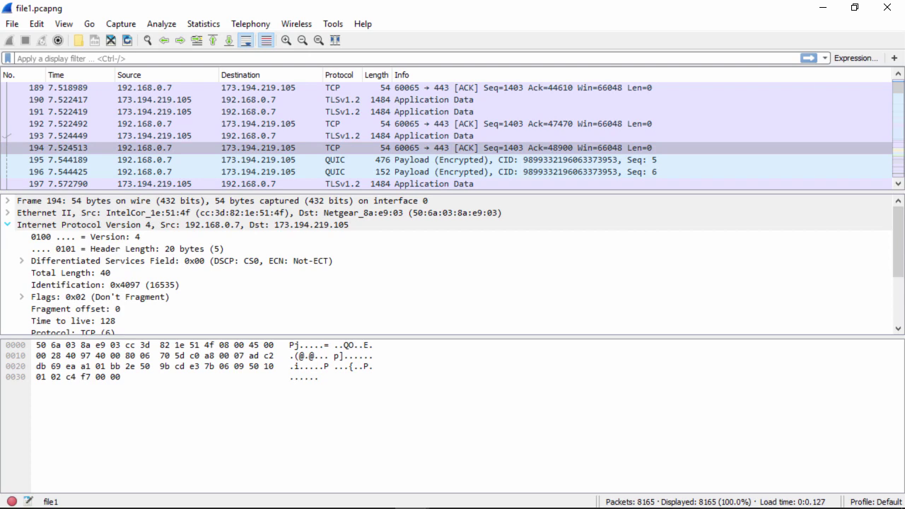
{"action": "scroll", "coordinate": [452, 265], "scroll_direction": "down", "scroll_amount": 1}
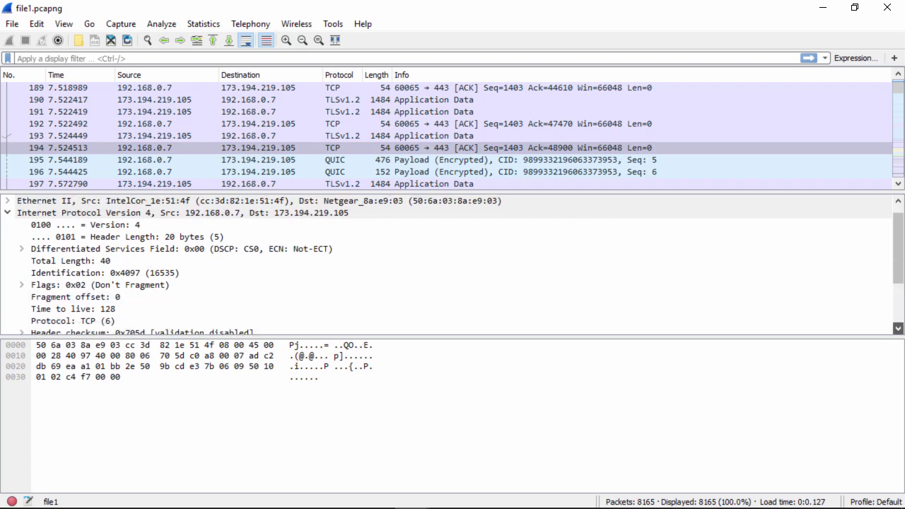
{"action": "scroll", "coordinate": [452, 265], "scroll_direction": "down", "scroll_amount": 6}
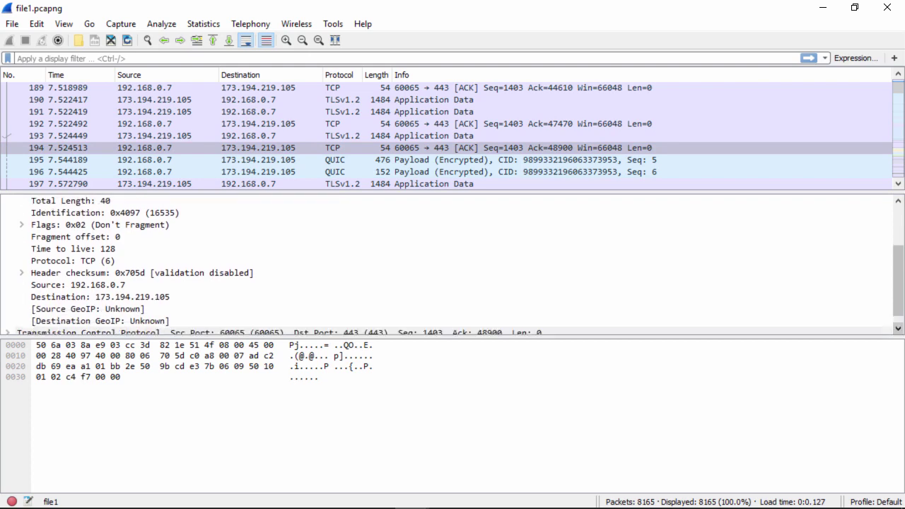